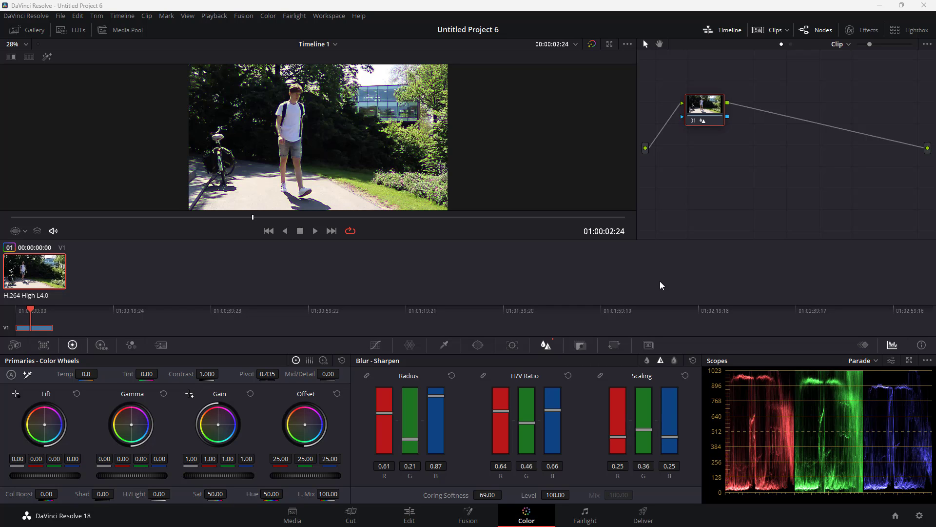
# - Switch to the Fairlight page and check the list of page-switching options for the workspace
pyautogui.click(588, 515)
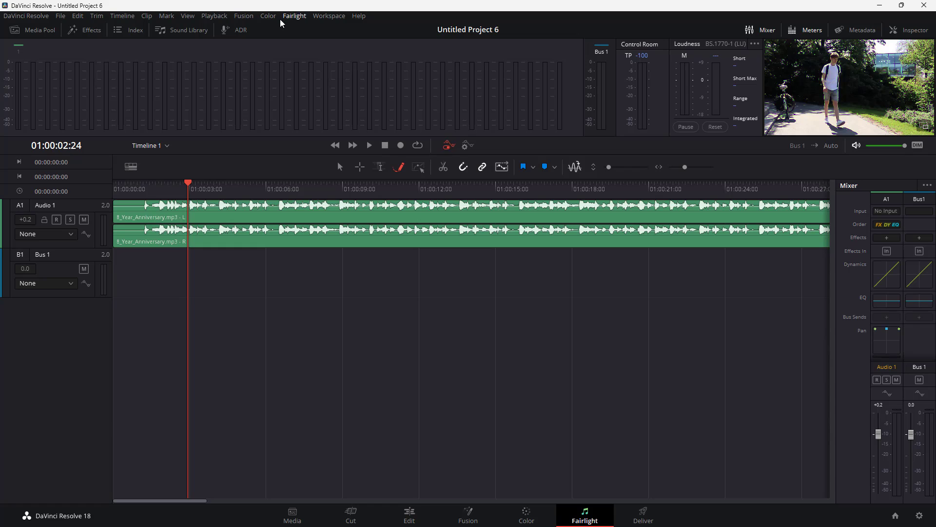
pyautogui.click(329, 16)
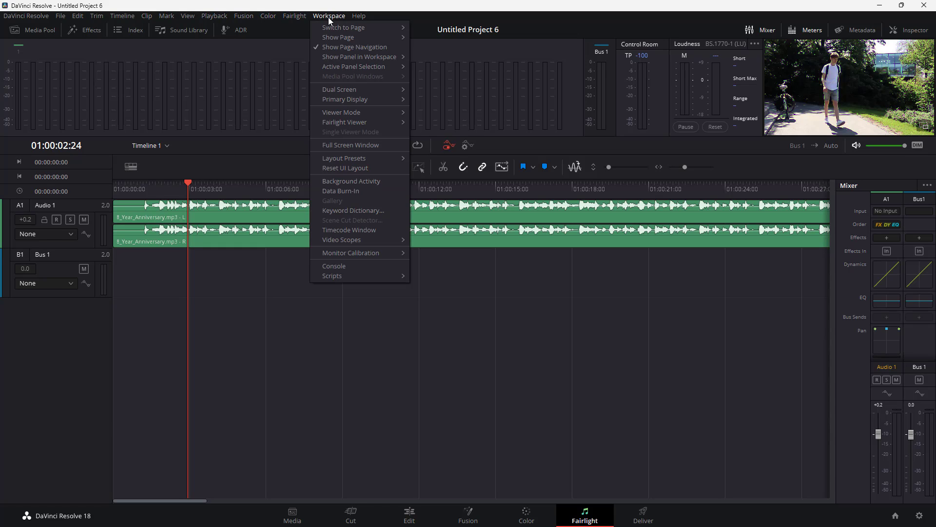
pyautogui.moveTo(329, 28)
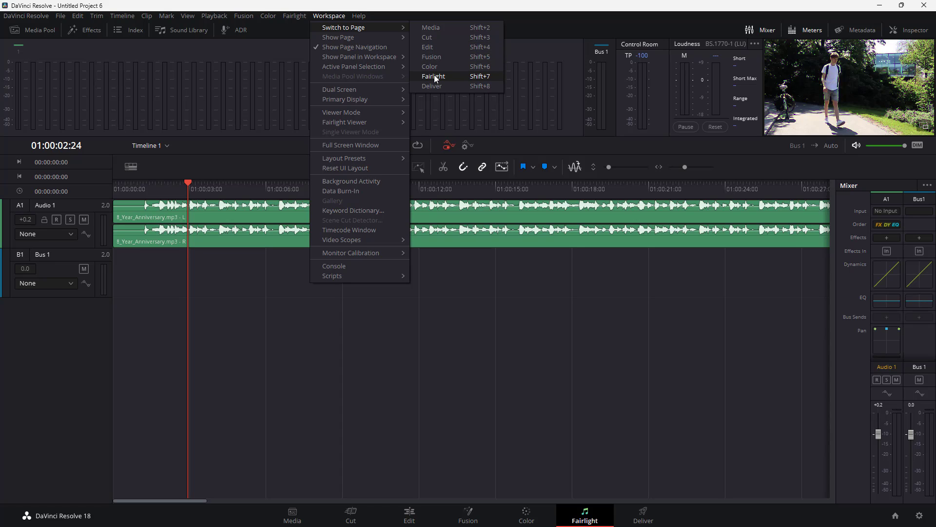
pyautogui.click(559, 360)
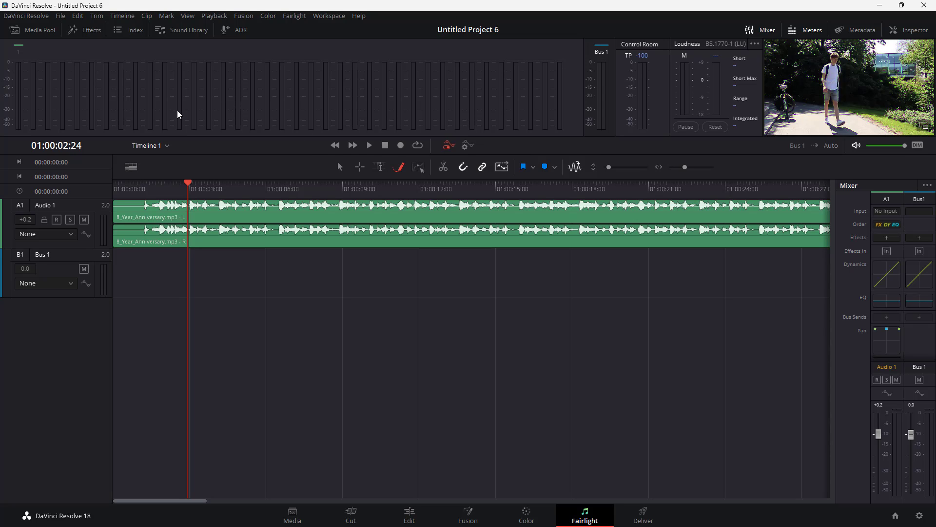
# - View the Media Pool and the Fairlight FX effects library, hiding each one again after viewing it
pyautogui.click(37, 32)
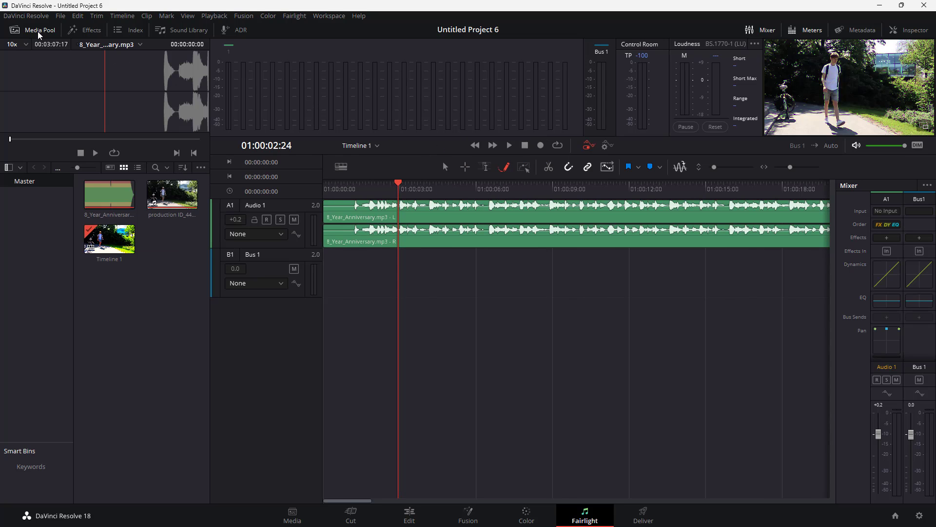
pyautogui.click(38, 31)
pyautogui.click(39, 31)
pyautogui.click(39, 32)
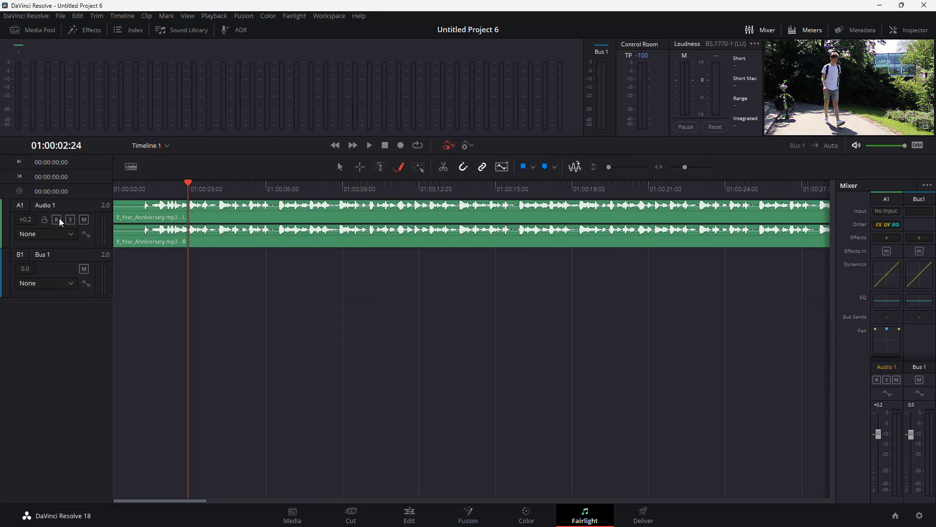
pyautogui.click(94, 39)
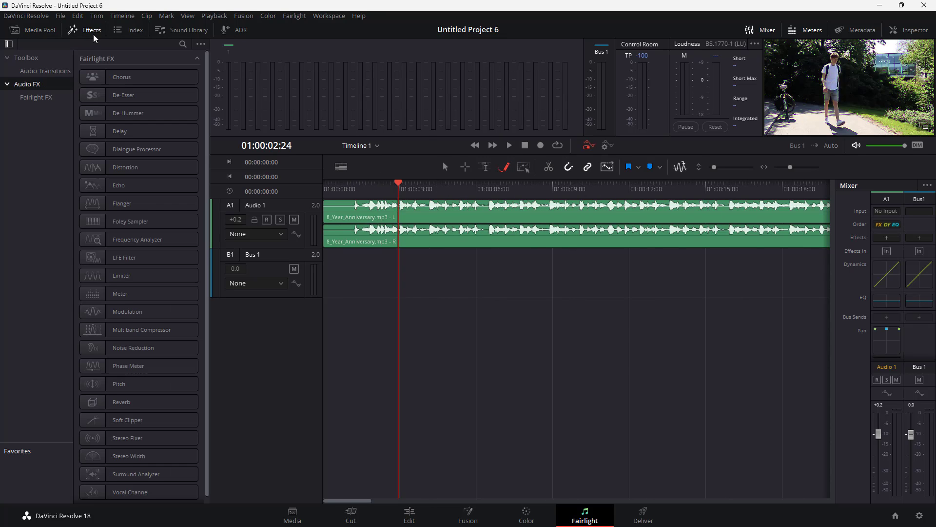
pyautogui.click(93, 35)
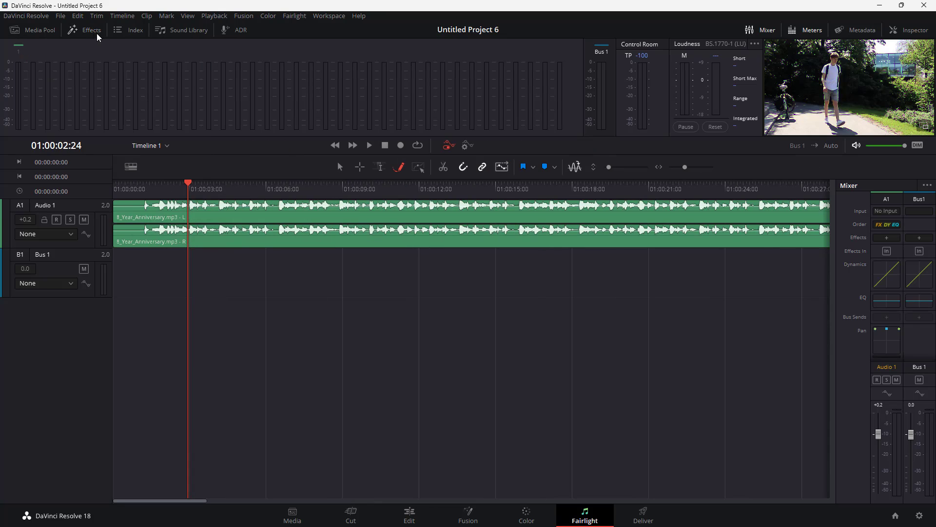
# - View the track index and the Sound Library, closing each one again after viewing it
pyautogui.click(124, 32)
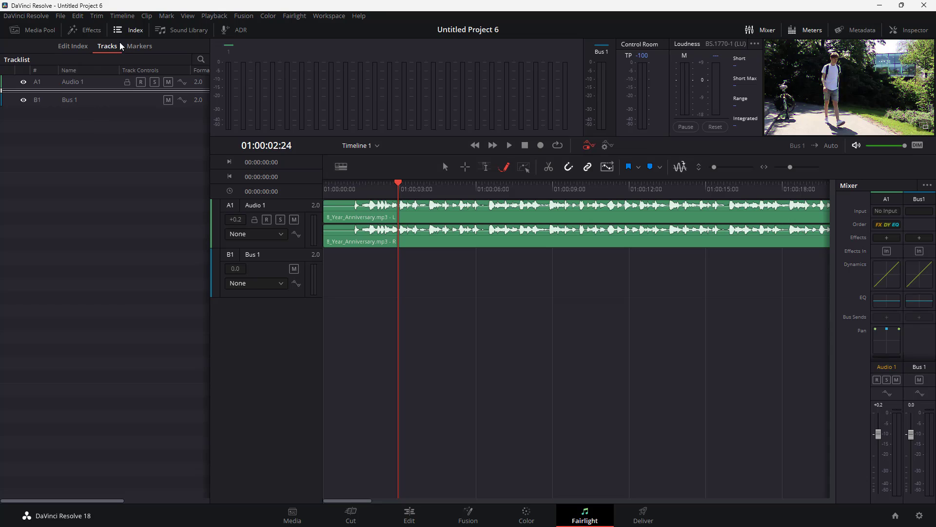
pyautogui.click(124, 30)
pyautogui.click(197, 32)
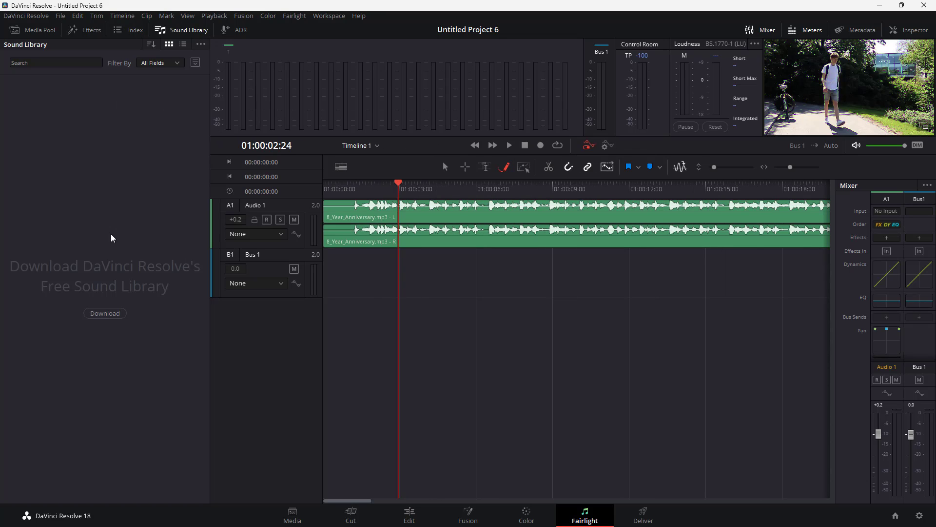
pyautogui.click(191, 30)
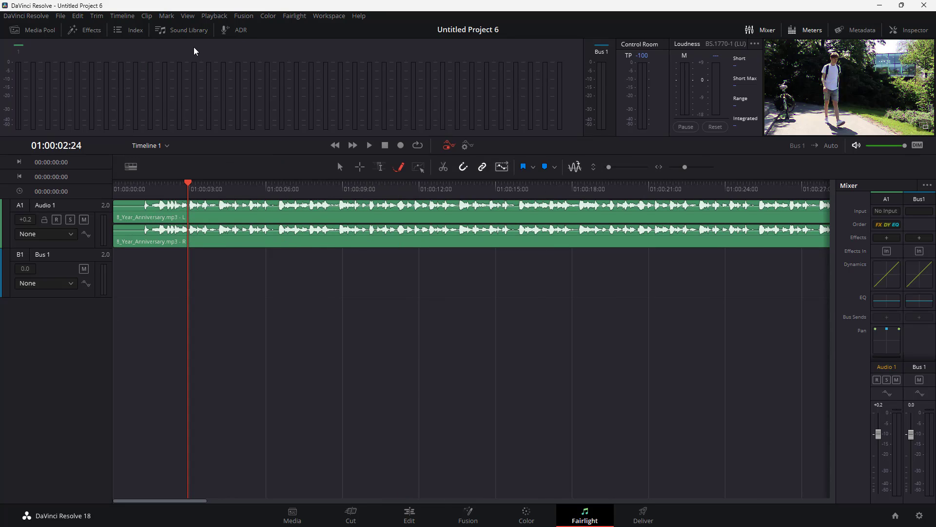
# - Look through the List, Record and Setup sections of the ADR tools, and hide the ADR tools again
pyautogui.click(244, 33)
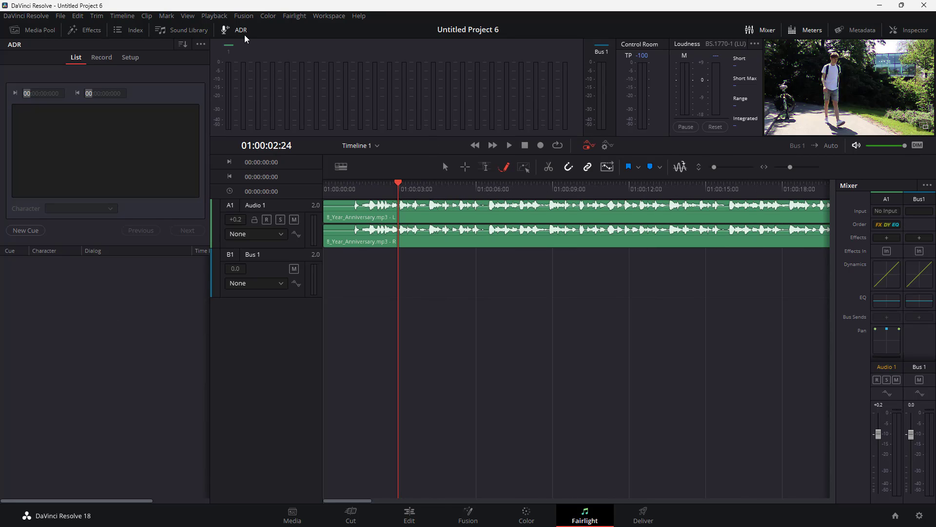
pyautogui.click(105, 57)
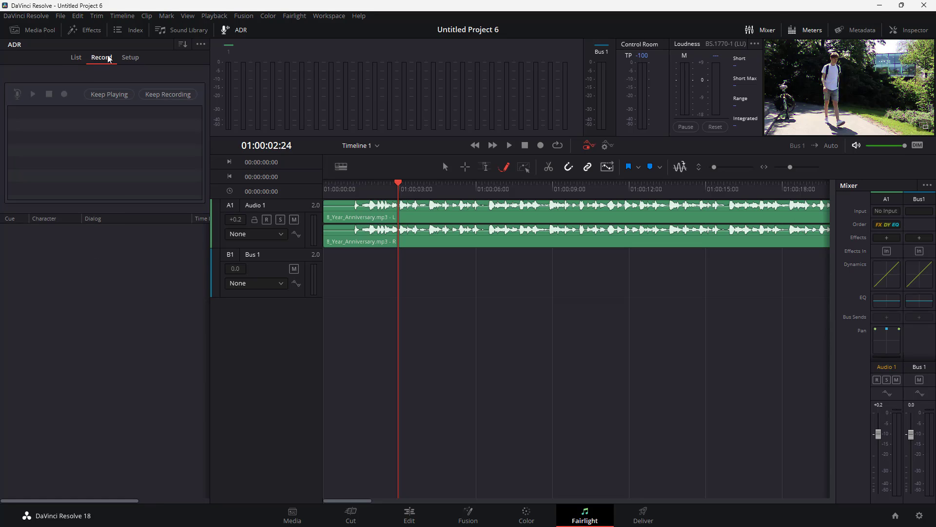
pyautogui.click(129, 58)
pyautogui.click(76, 58)
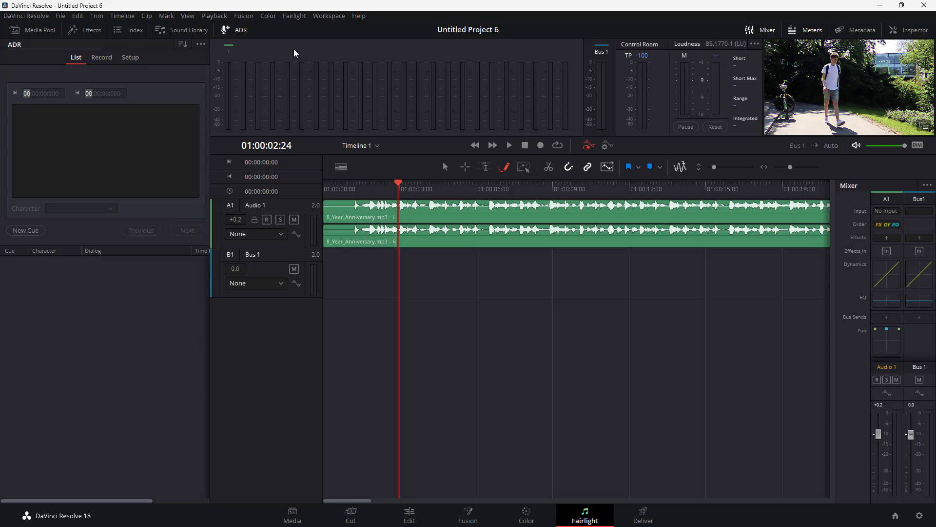
pyautogui.click(238, 33)
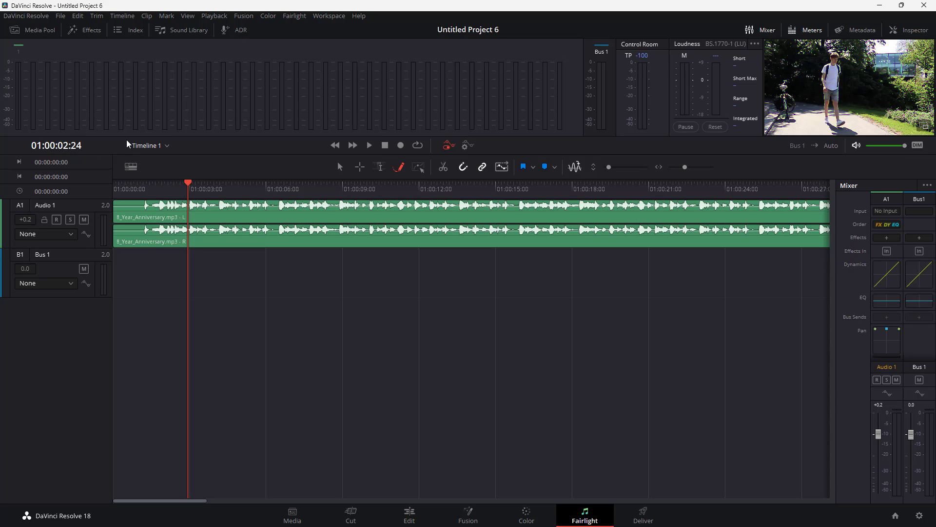
# - Enlarge the meters area above the timeline and activate the selection tool
pyautogui.moveTo(126, 134); pyautogui.dragTo(127, 185)
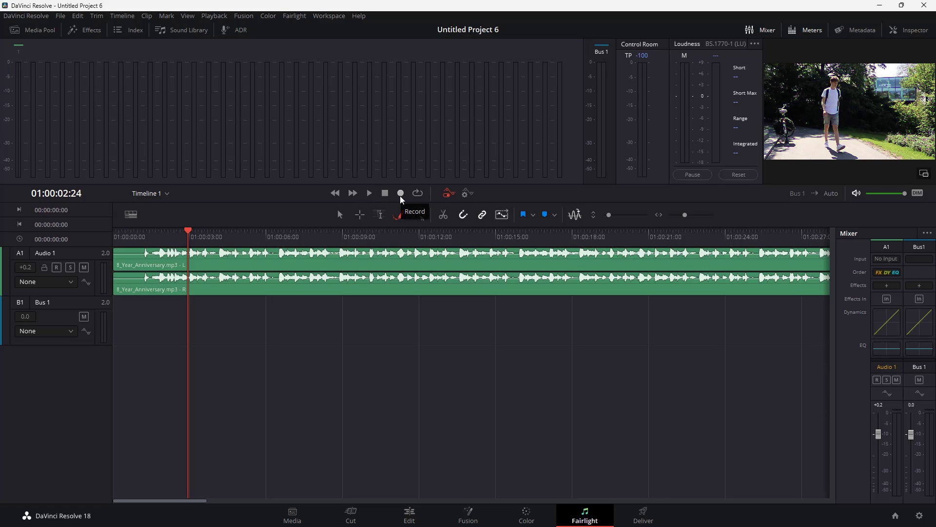
pyautogui.press('a')
# - Show the automation controls with the Write, Touch, On Stop and Enables options above the transport bar
pyautogui.click(452, 197)
pyautogui.click(452, 196)
pyautogui.click(467, 195)
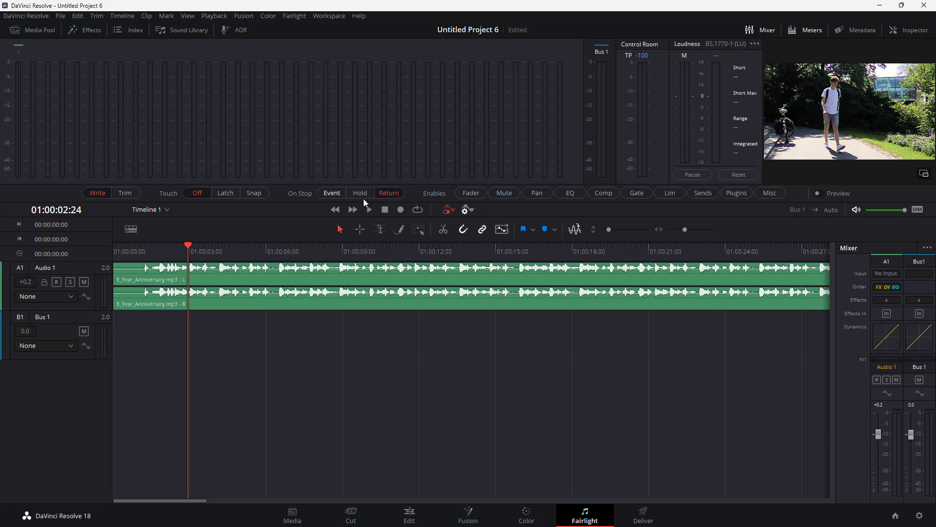
pyautogui.click(467, 211)
pyautogui.click(469, 196)
# - Increase the timeline track height and zoom out horizontally until the whole audio clip fits in view
pyautogui.moveTo(608, 229); pyautogui.dragTo(616, 232)
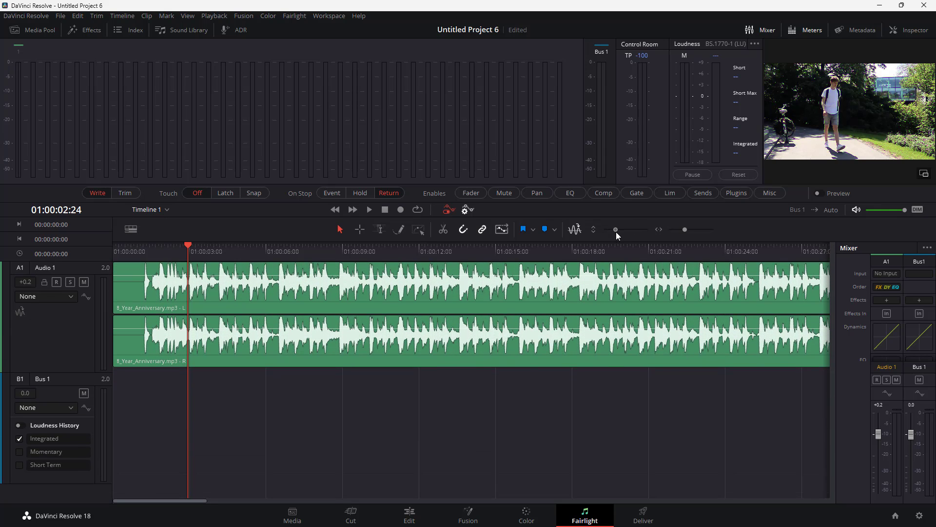
pyautogui.moveTo(683, 229); pyautogui.dragTo(680, 230)
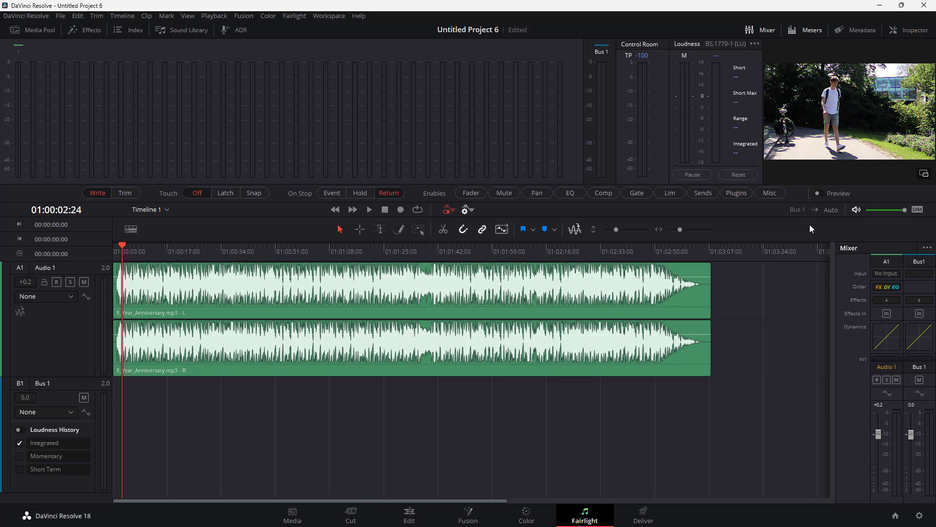
# - Toggle the Mixer and the Meters off and on to compare the layouts, leaving both displayed
pyautogui.click(766, 31)
pyautogui.click(766, 31)
pyautogui.click(766, 32)
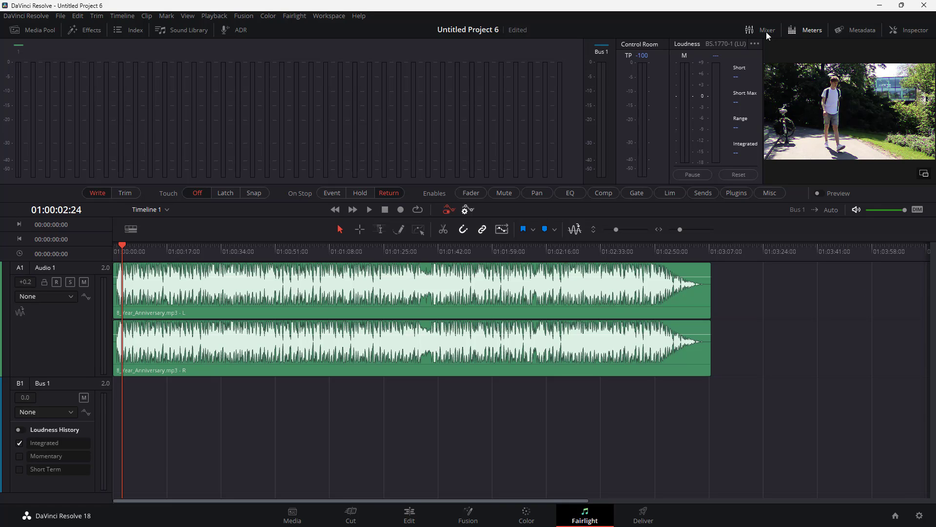
pyautogui.click(766, 31)
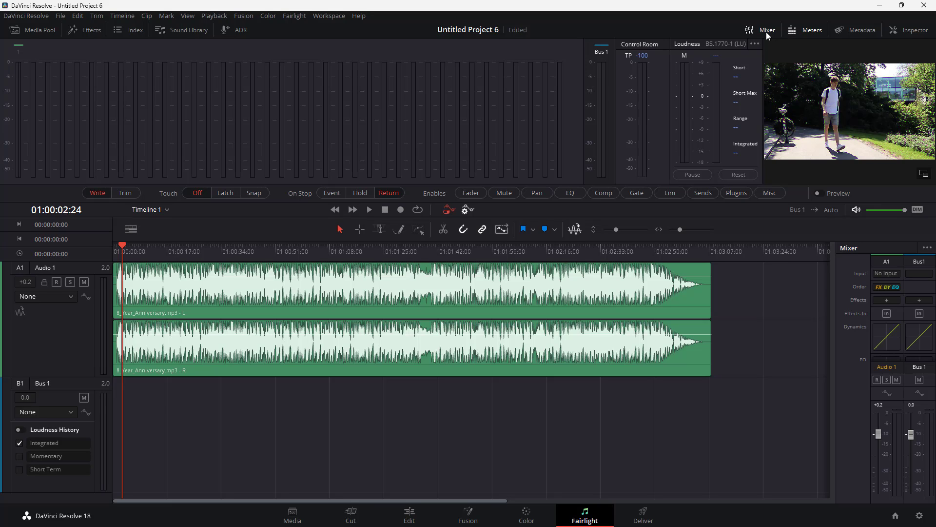
pyautogui.click(811, 30)
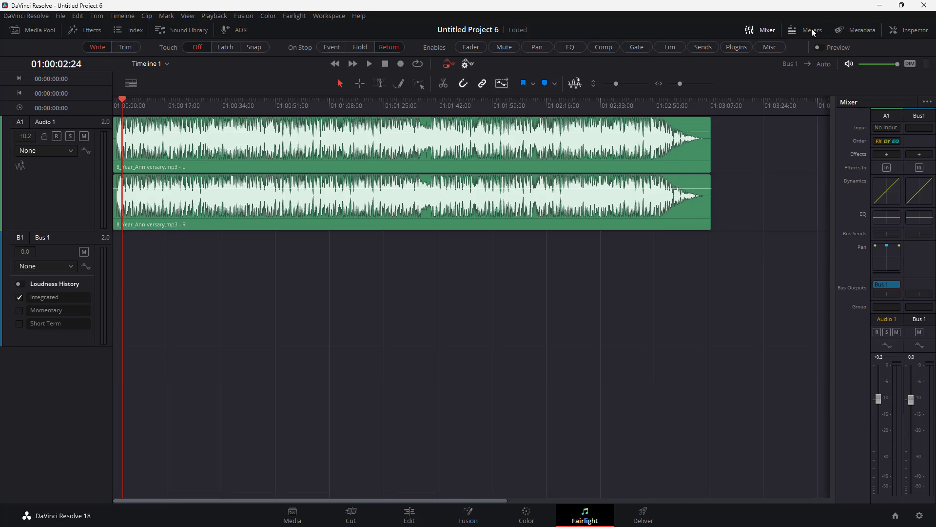
pyautogui.click(811, 29)
pyautogui.click(810, 30)
pyautogui.click(810, 31)
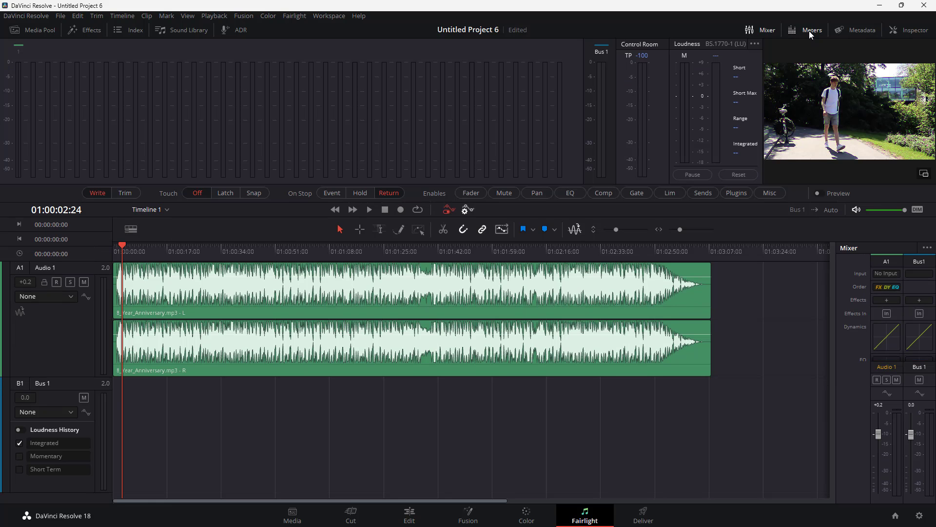
# - View the Metadata and Inspector areas and hide them again
pyautogui.click(852, 29)
pyautogui.click(852, 29)
pyautogui.click(895, 32)
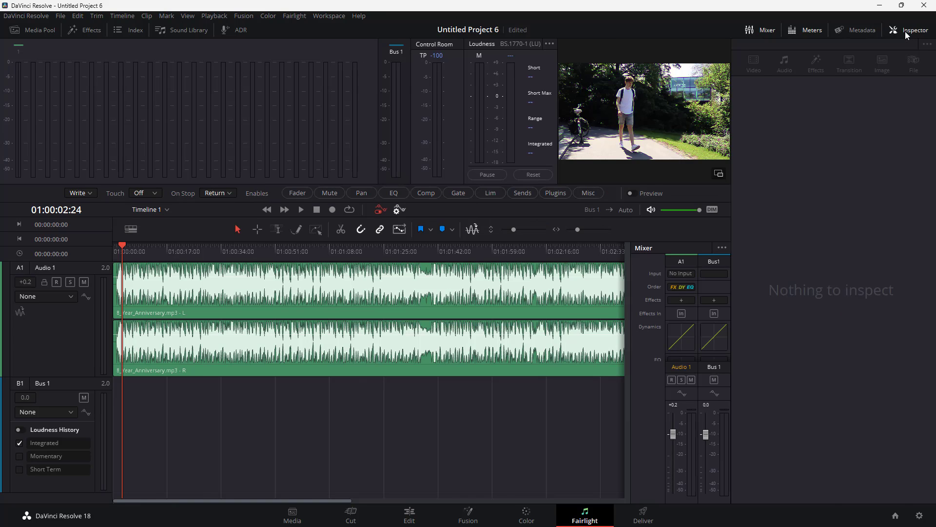
pyautogui.click(905, 31)
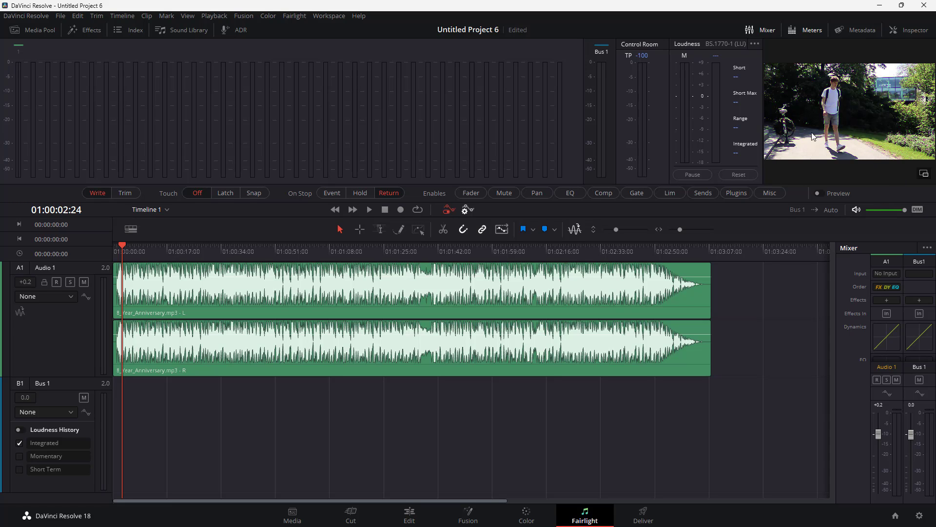
# - Scrub the playhead to 01:00:14:01 on the timeline and clear the audio clip selection
pyautogui.moveTo(562, 249); pyautogui.dragTo(158, 265)
pyautogui.click(337, 271)
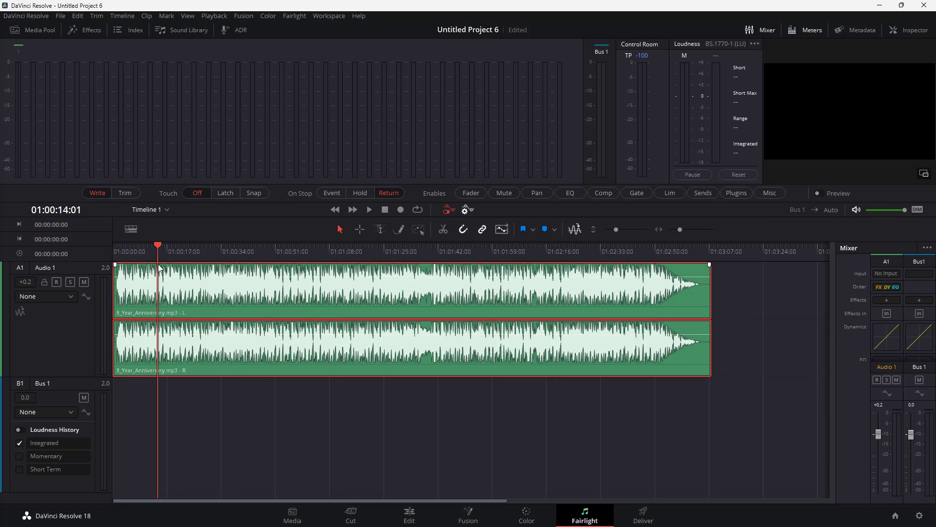
pyautogui.click(727, 288)
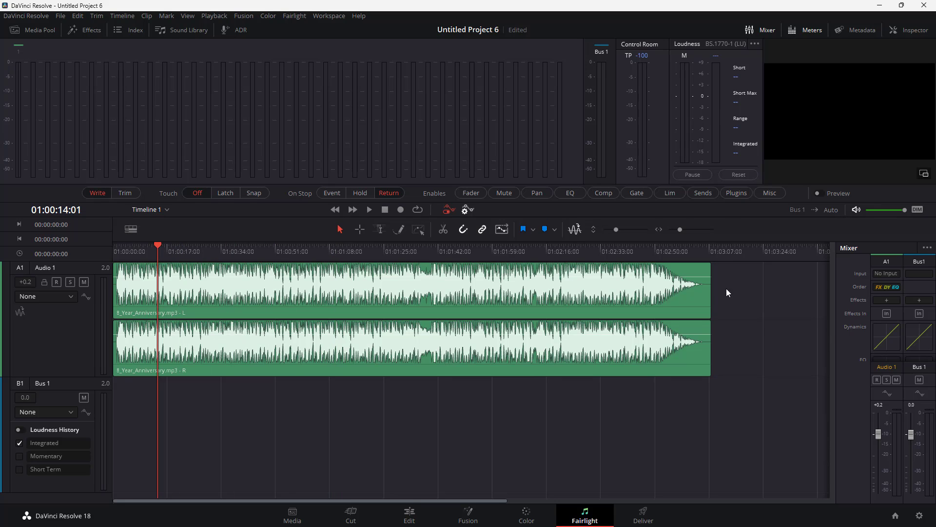
# - Float the video viewer in its own window above the timeline and dock it back beside the meters
pyautogui.click(922, 175)
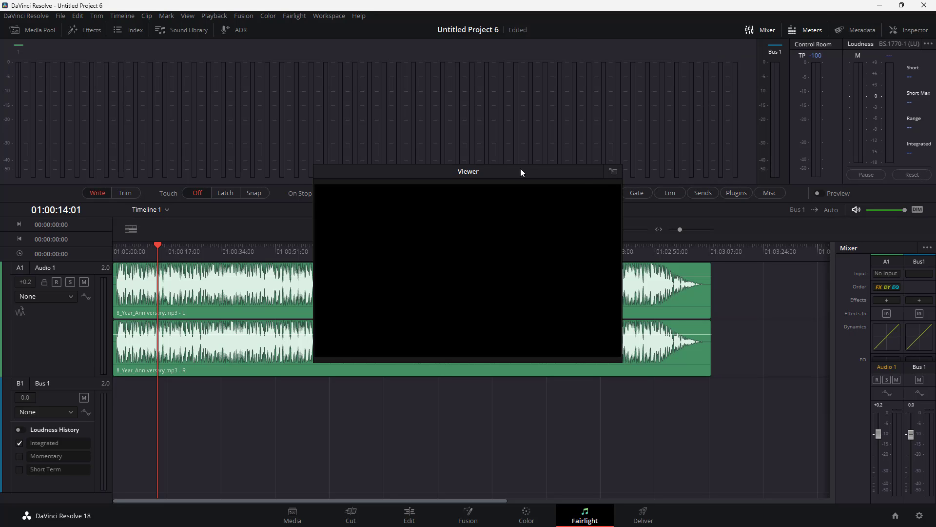
pyautogui.moveTo(521, 171); pyautogui.dragTo(564, 152)
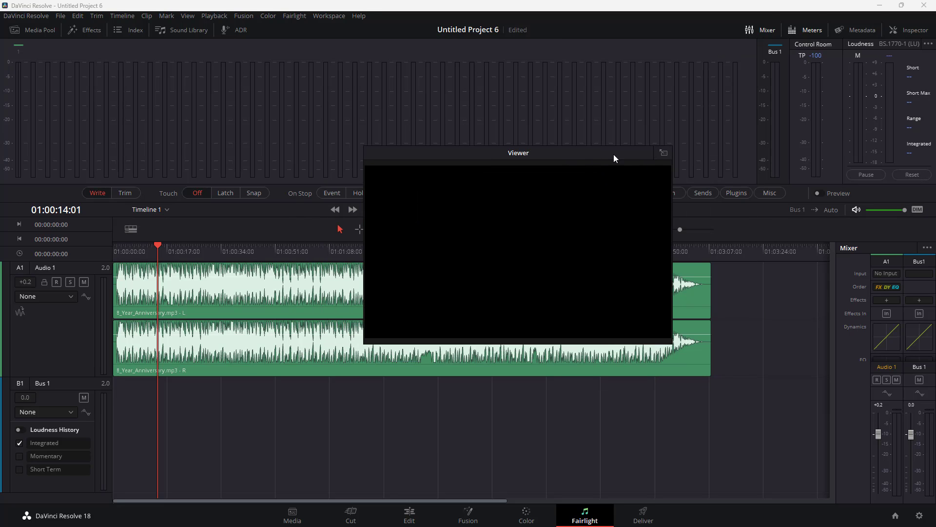
pyautogui.click(664, 153)
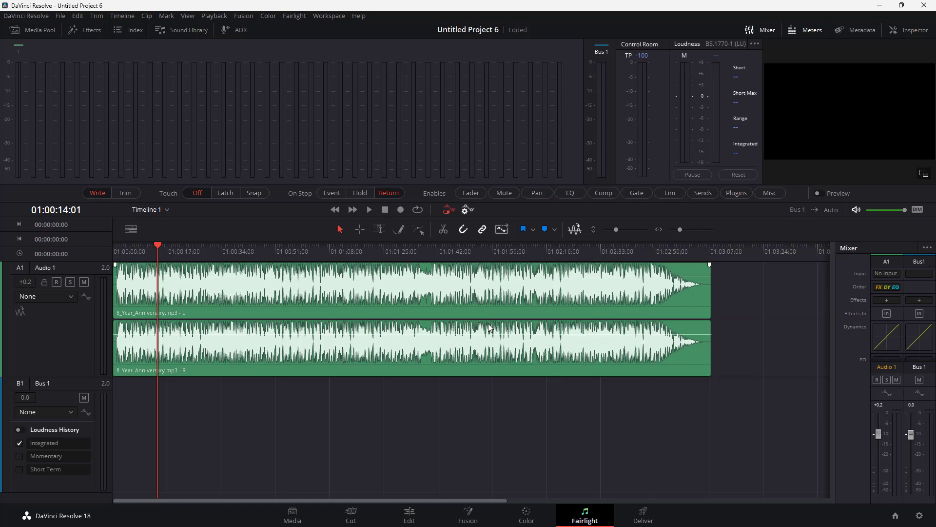
# - Place the playhead at 01:00:03:11 over the video clip on the Edit page and return to the Fairlight page
pyautogui.click(410, 513)
pyautogui.click(420, 325)
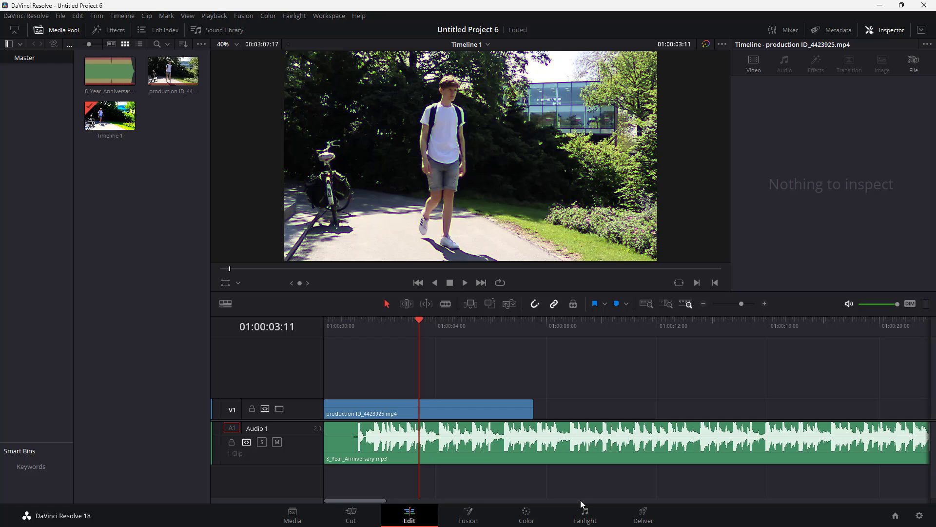
pyautogui.click(584, 514)
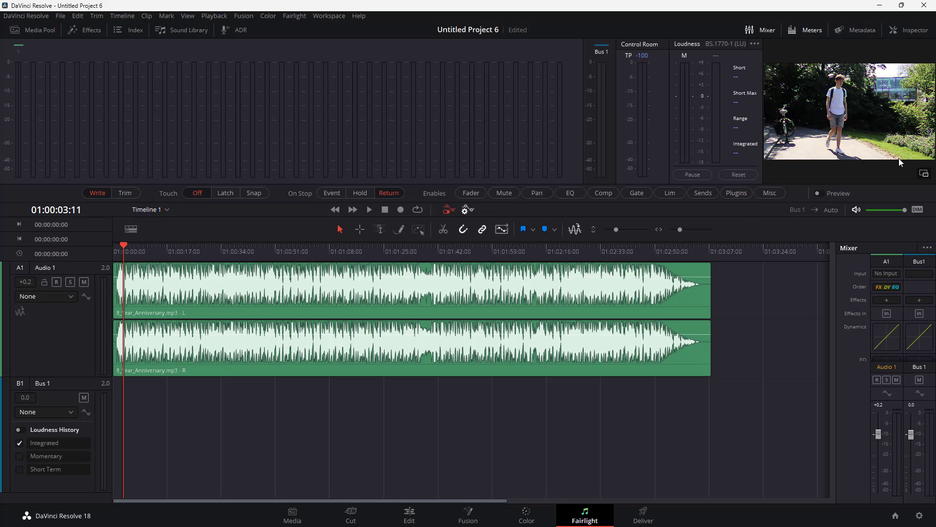
# - Float the viewer again with the video frame showing, reposition its window, and return it to its docked place
pyautogui.click(922, 174)
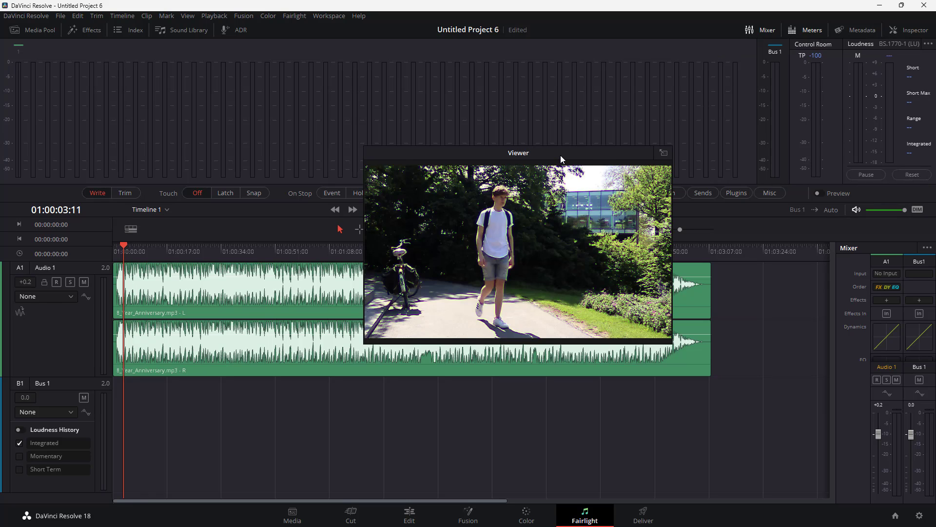
pyautogui.moveTo(560, 155); pyautogui.dragTo(614, 178)
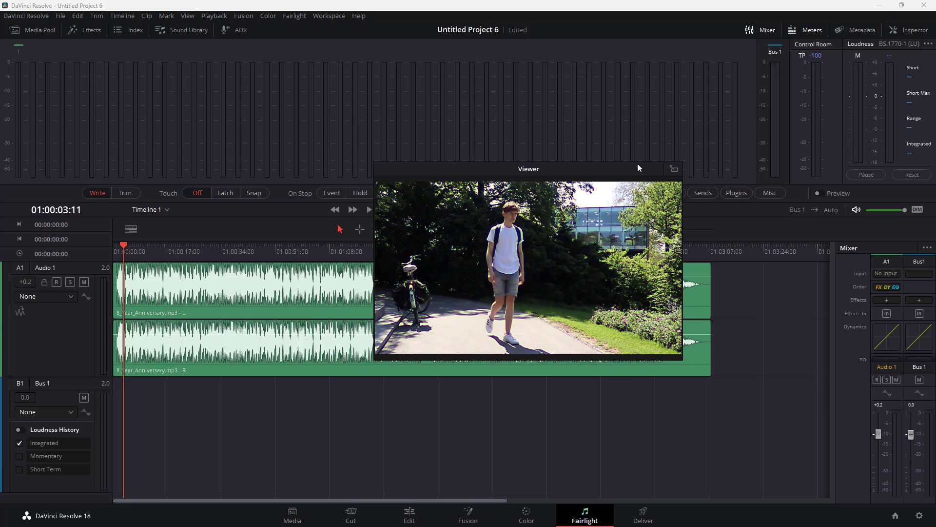
pyautogui.click(674, 169)
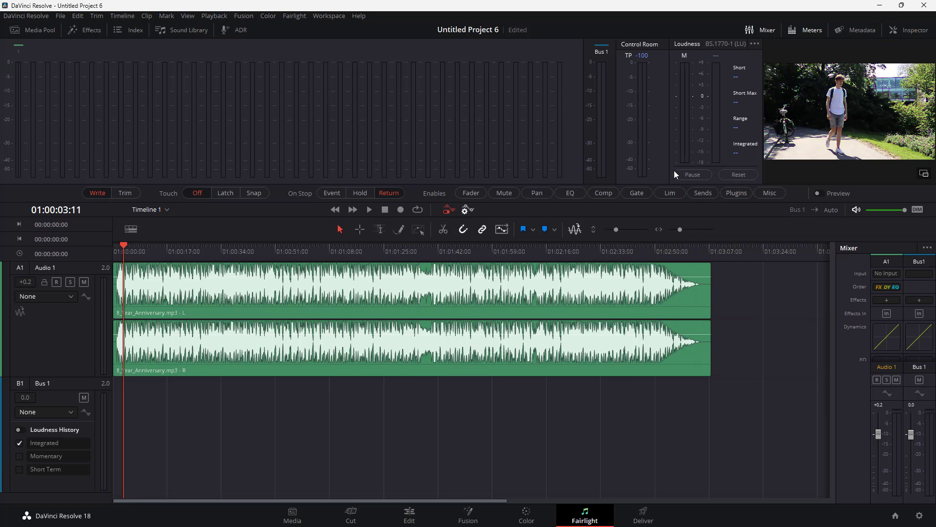
# - Toggle the automation Preview on and off again
pyautogui.click(822, 195)
pyautogui.click(823, 196)
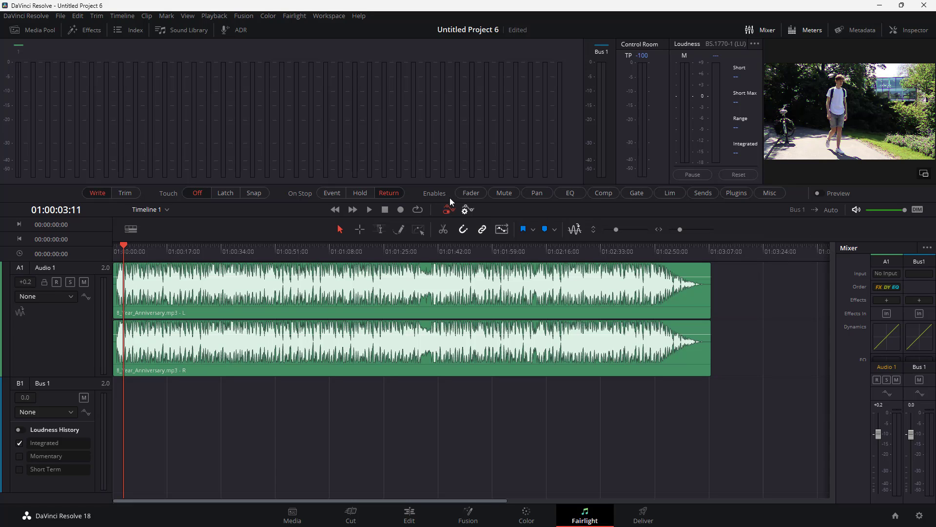